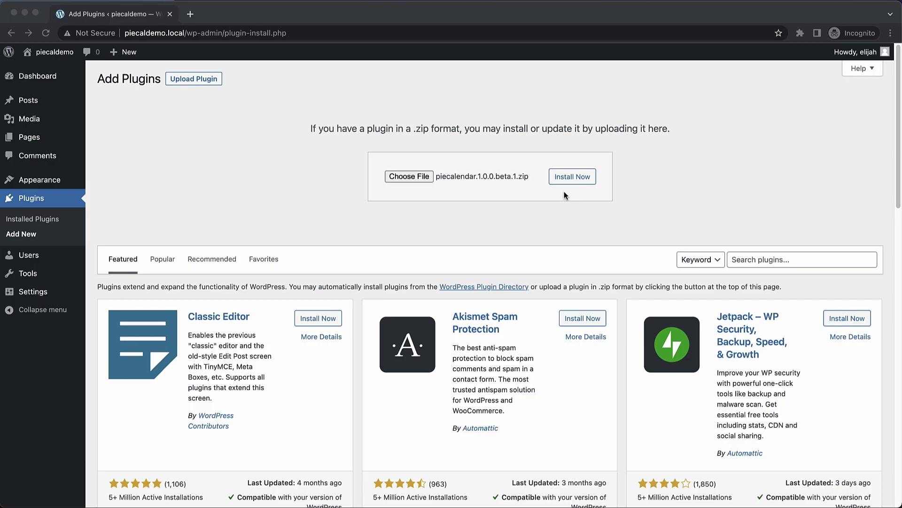
# - Install the uploaded piecalendar.1.0.0.beta.1.zip plugin package and activate Pie Calendar
pyautogui.click(574, 201)
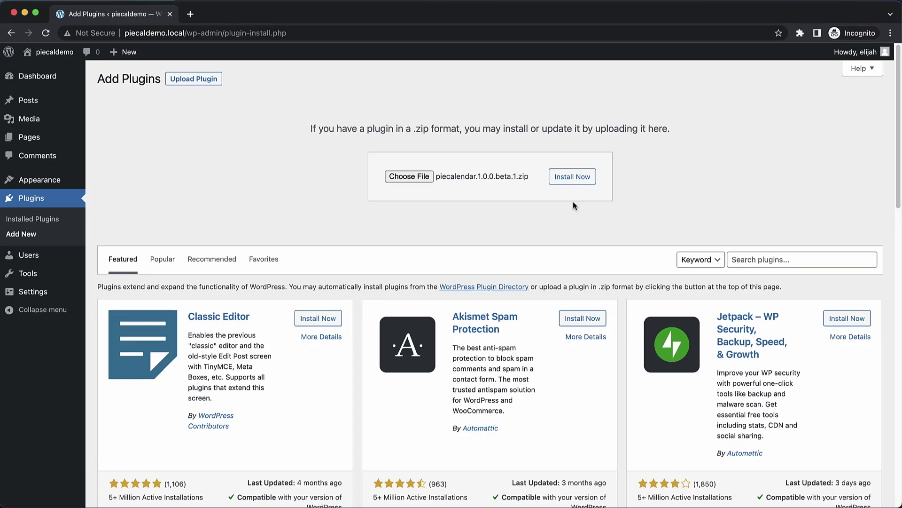
pyautogui.click(573, 176)
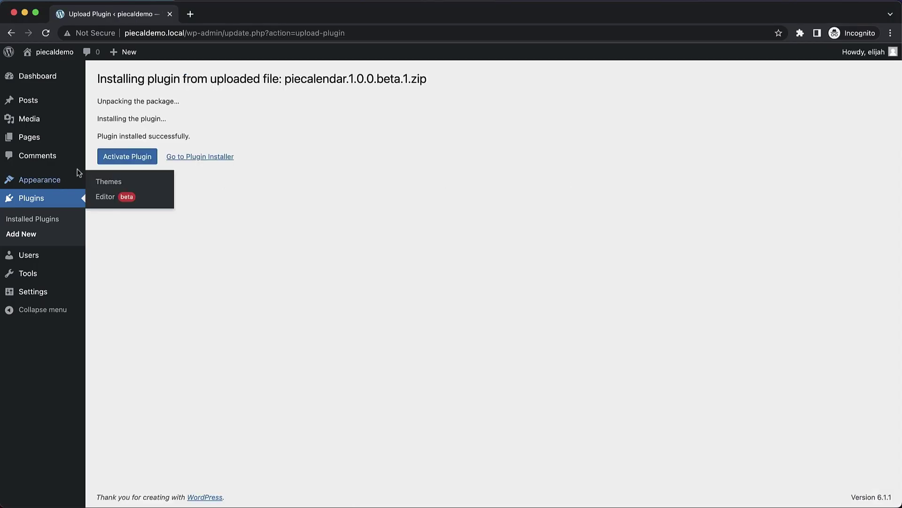
pyautogui.click(125, 156)
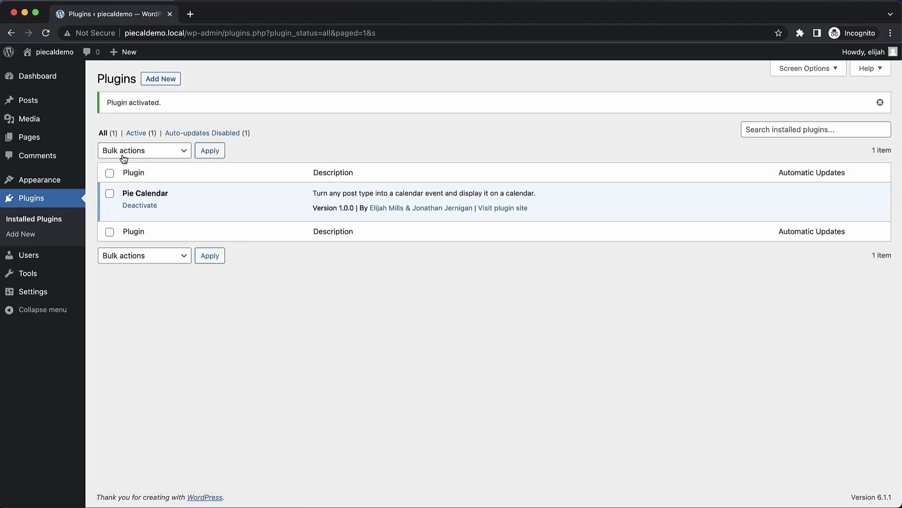
# - Open the Hello world! post in the block editor, dismissing the welcome guide
pyautogui.click(45, 112)
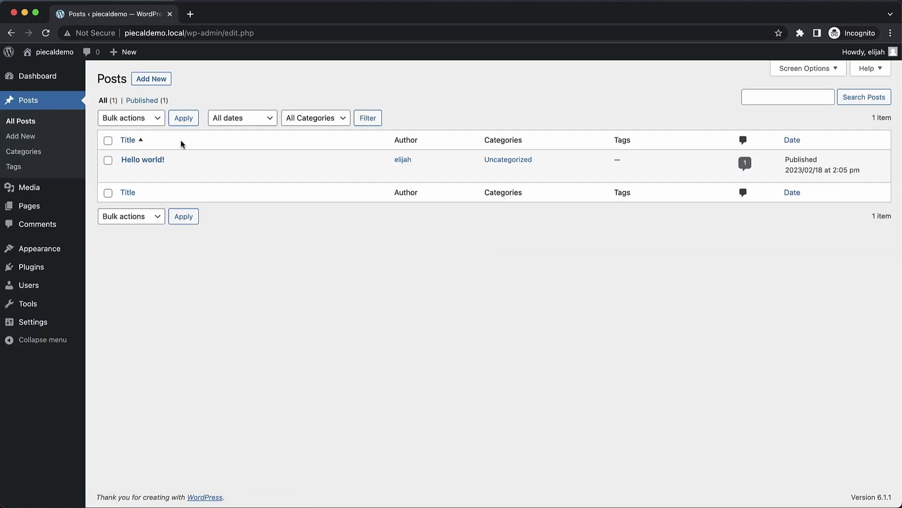
pyautogui.click(163, 162)
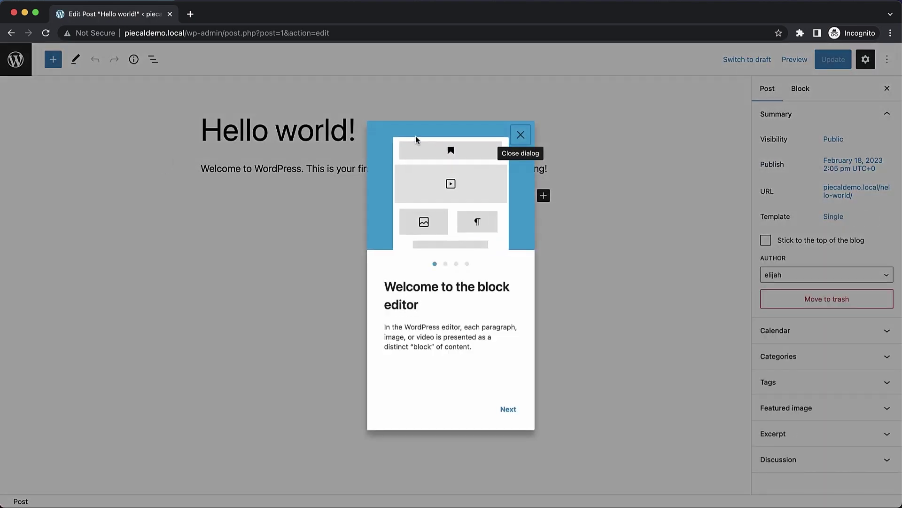
pyautogui.click(521, 136)
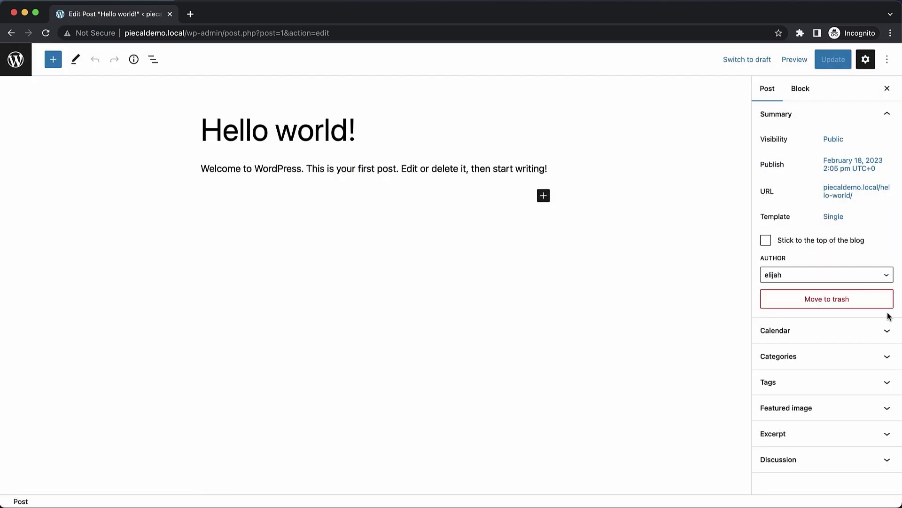
# - Show Hello world! on the calendar with start date Feb 21, 2023, and update the post
pyautogui.click(887, 330)
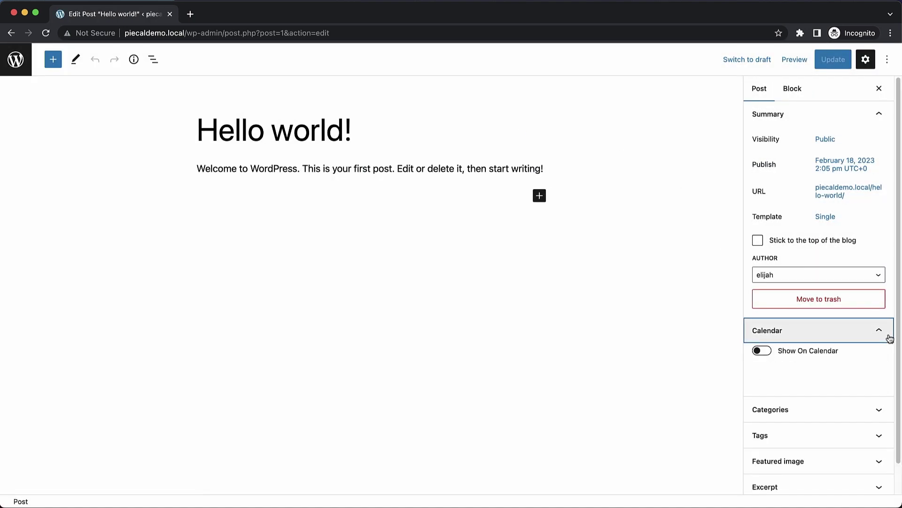
pyautogui.scroll(-1, 888, 337)
pyautogui.click(762, 319)
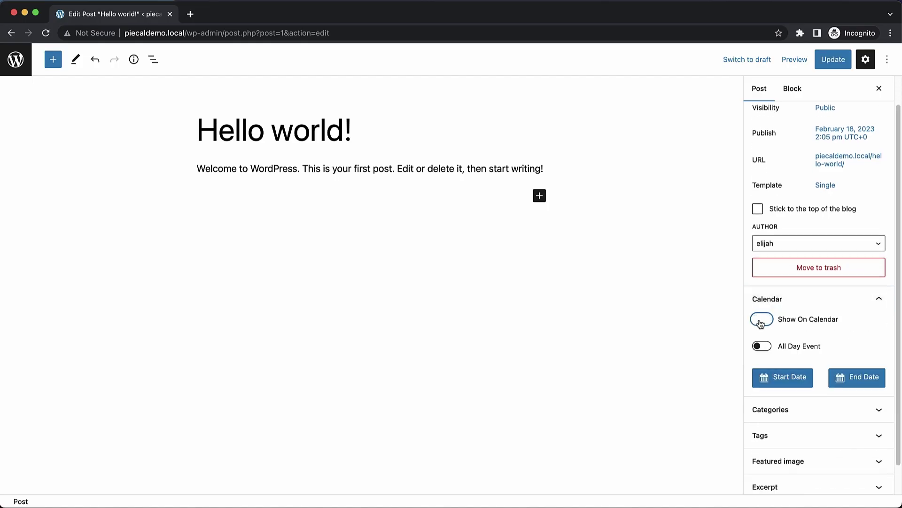
pyautogui.scroll(-1, 833, 324)
pyautogui.click(794, 346)
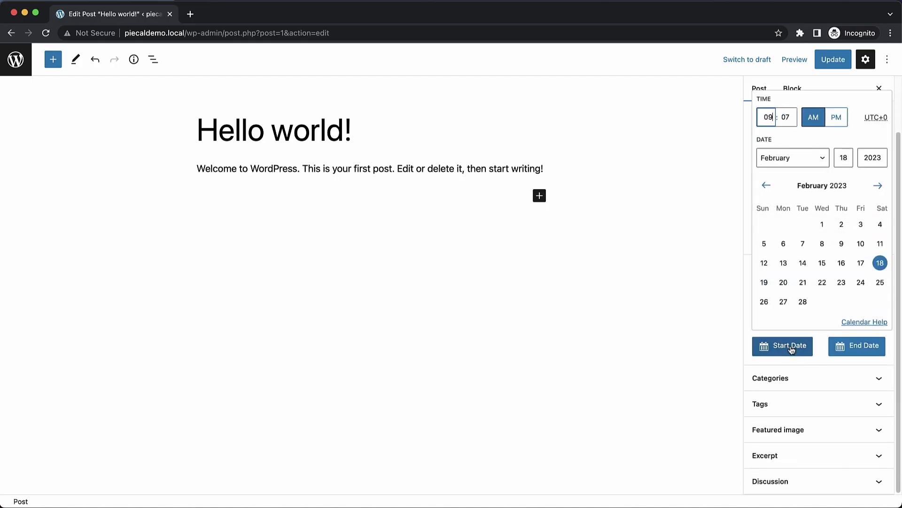
pyautogui.click(802, 283)
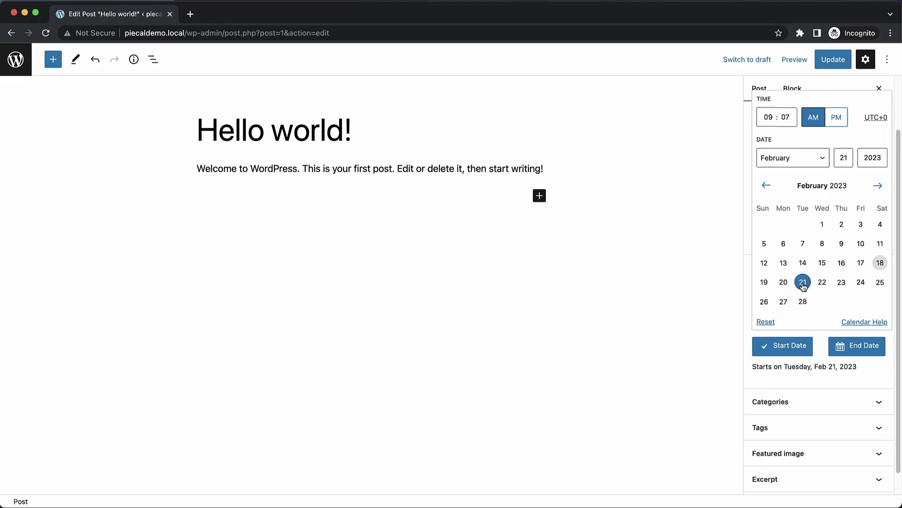
pyautogui.click(834, 59)
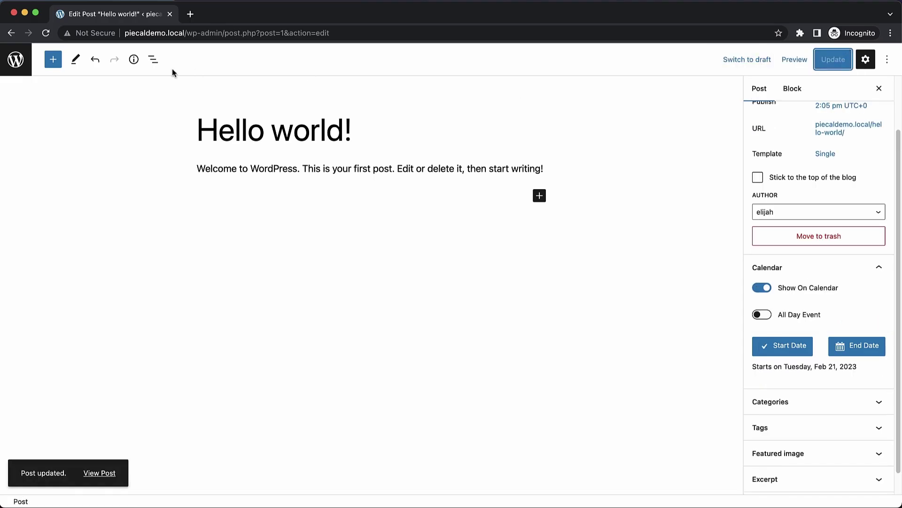
pyautogui.click(15, 59)
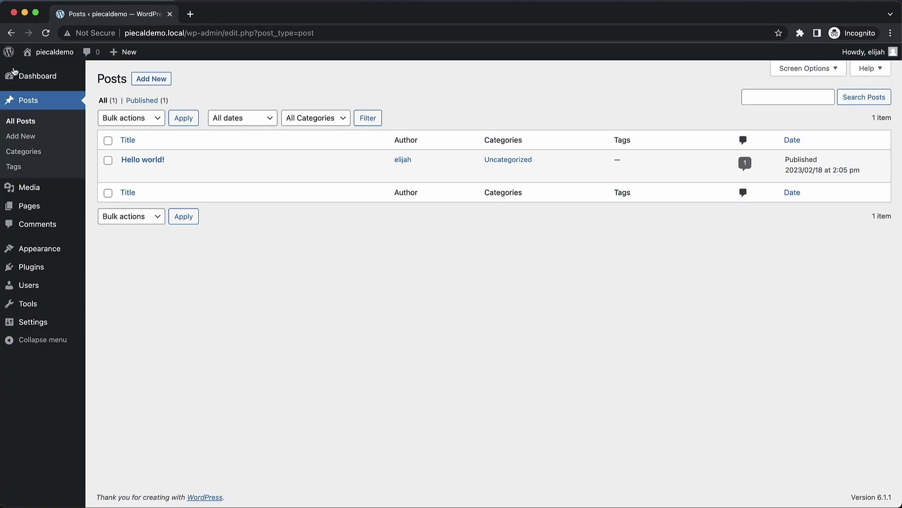
# - Append a Shortcode block containing [piecal] to the end of the Sample Page and update it
pyautogui.click(34, 209)
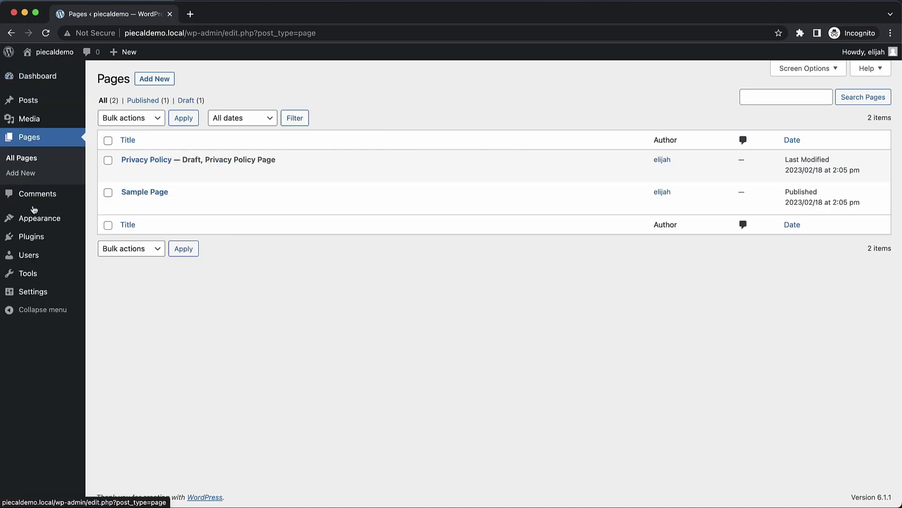
pyautogui.click(134, 193)
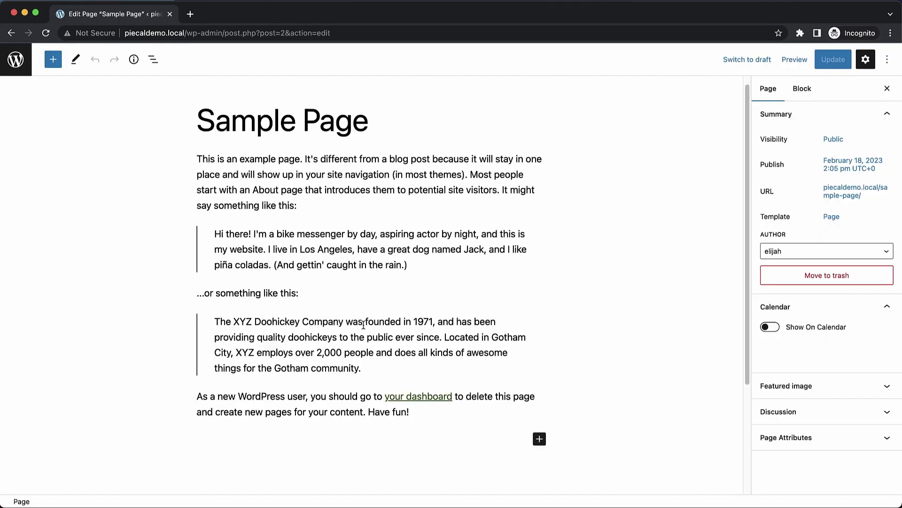
pyautogui.scroll(-5, 363, 324)
pyautogui.click(422, 285)
pyautogui.write('/s')
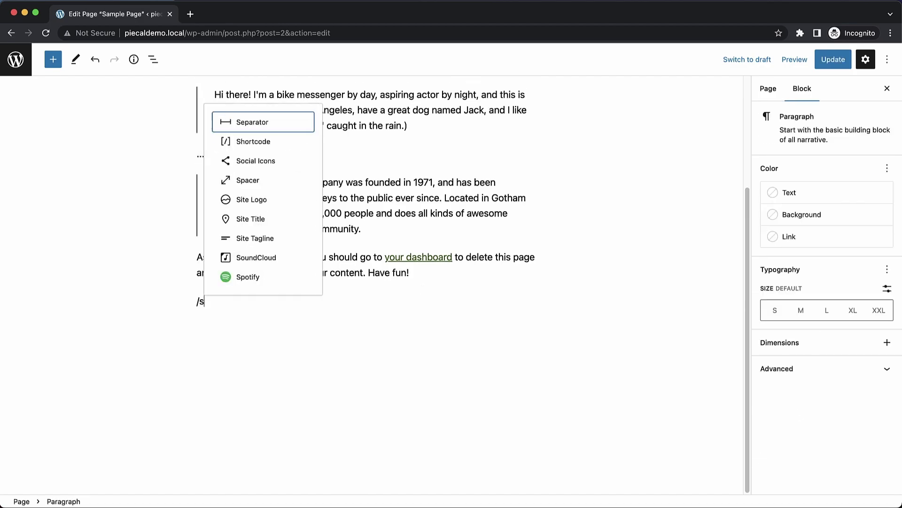
pyautogui.write('hort')
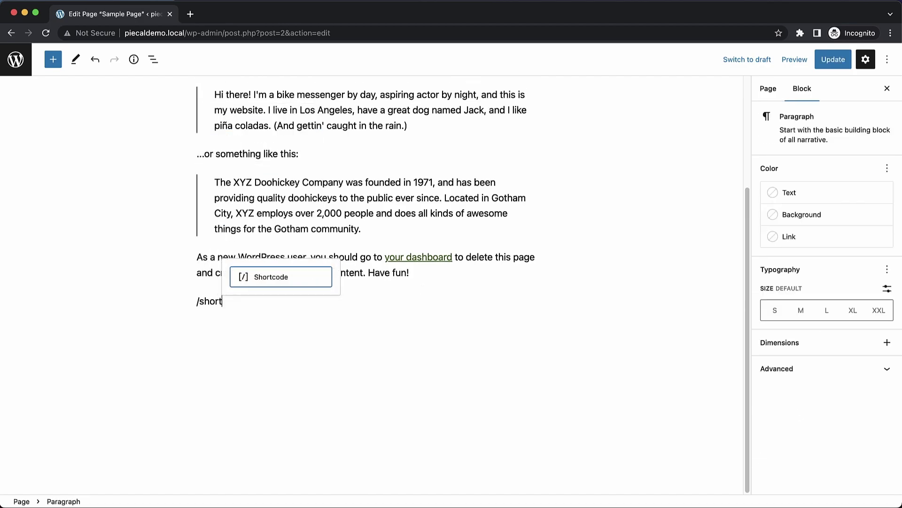
pyautogui.press('Return')
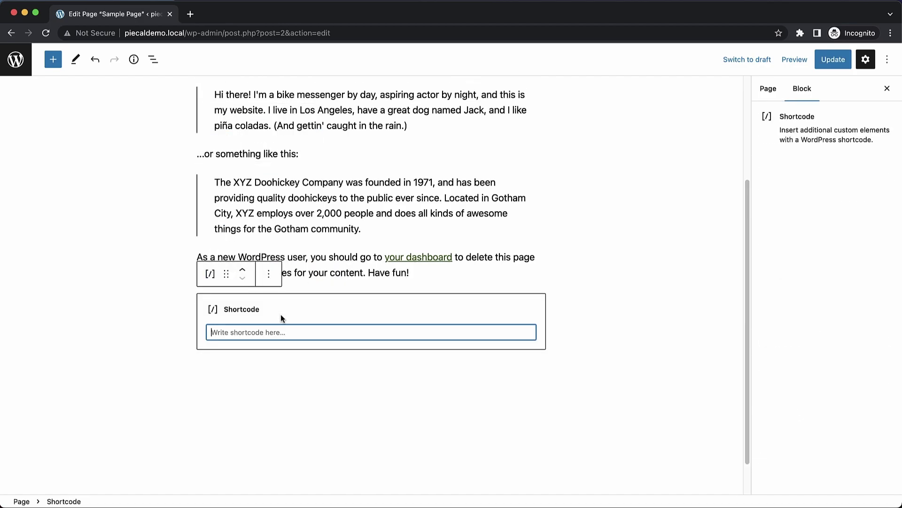
pyautogui.write('[piecal')
pyautogui.click(833, 60)
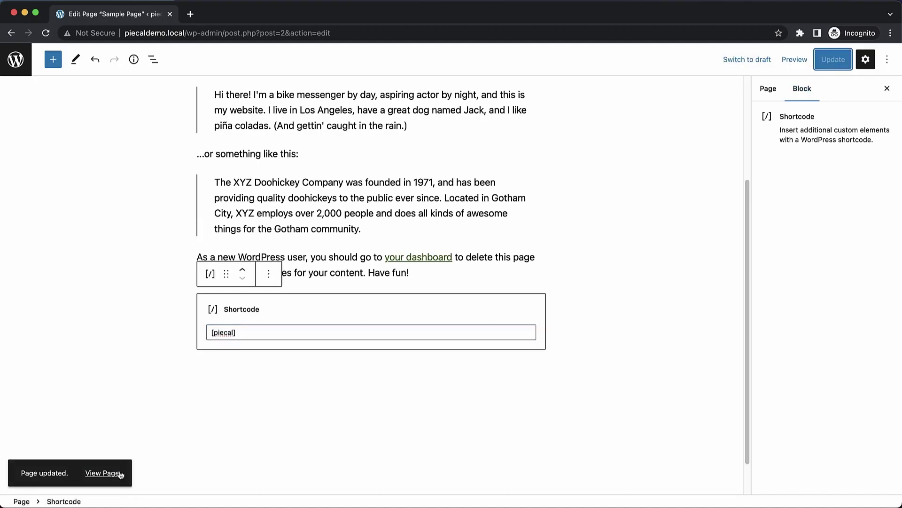
# - View the live Sample Page and open the Feb 21 Hello world! event and its full post
pyautogui.click(103, 473)
pyautogui.scroll(-10, 503, 242)
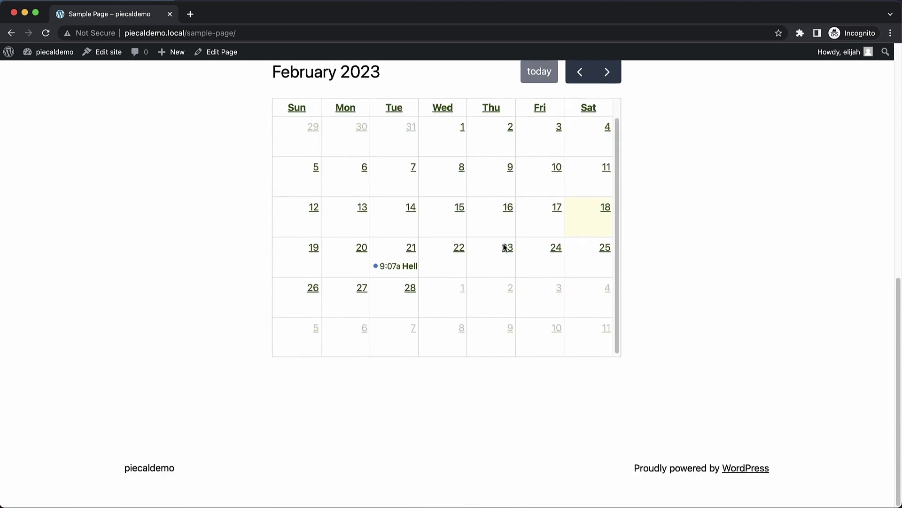
pyautogui.scroll(2, 689, 227)
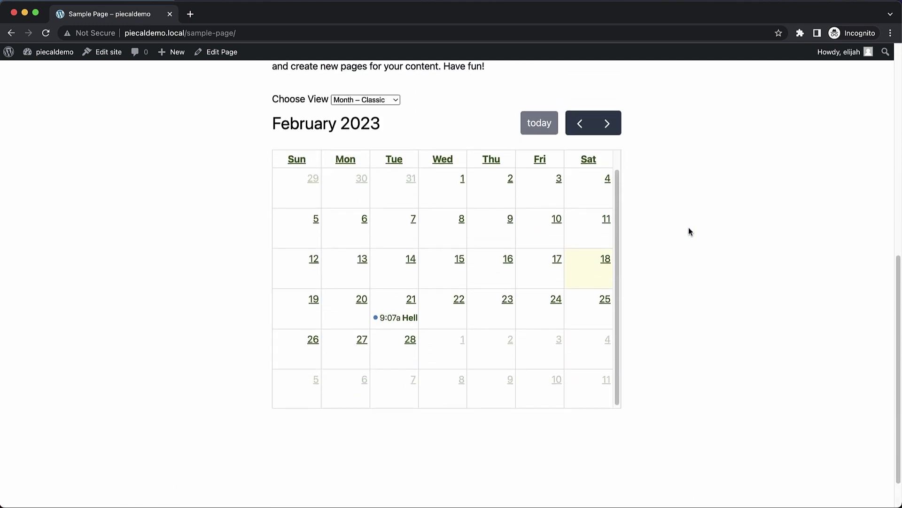
pyautogui.click(393, 318)
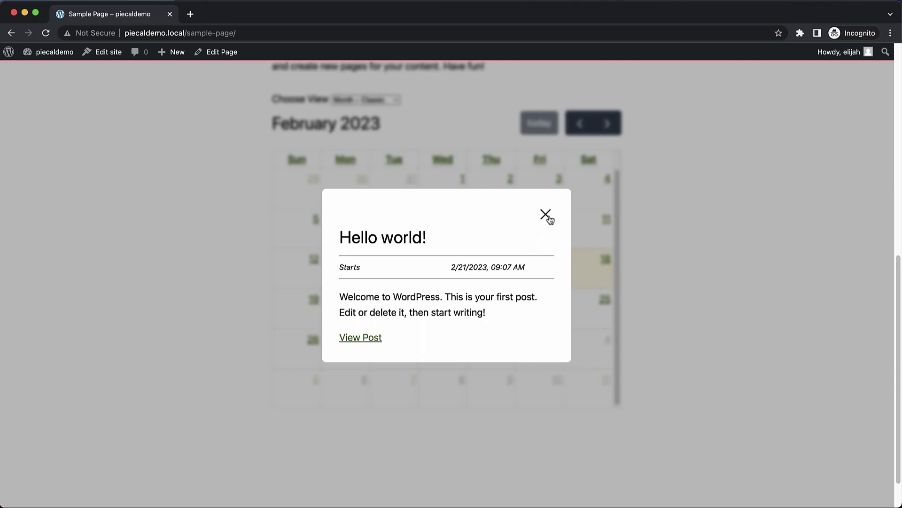
pyautogui.click(378, 337)
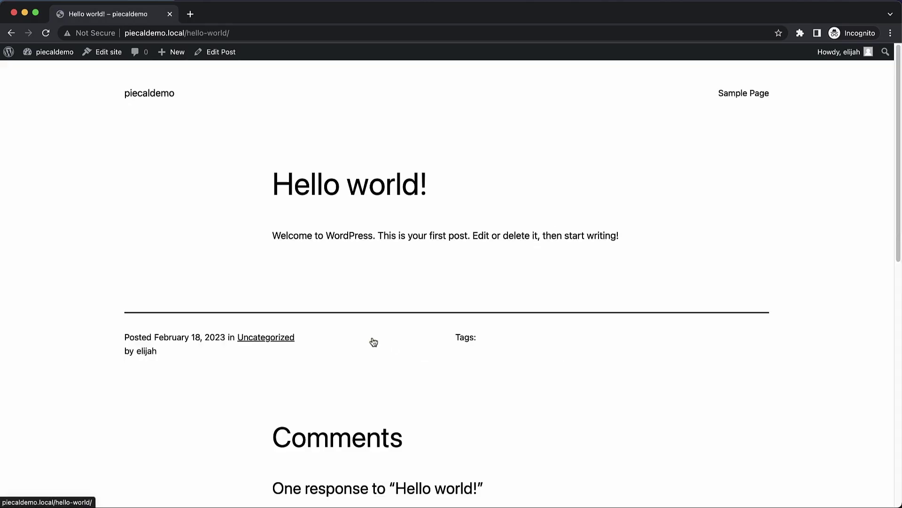
pyautogui.click(12, 33)
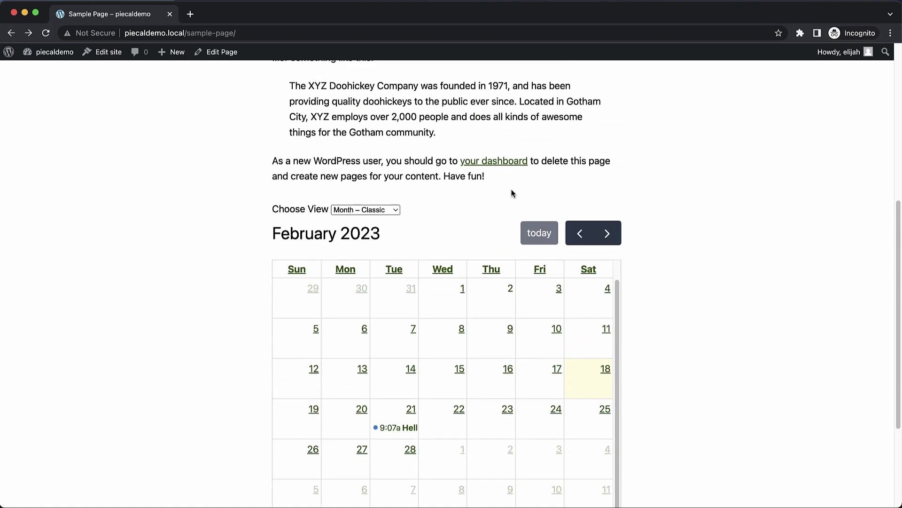
# - Scroll back to the top of the Sample Page, then return to its editor
pyautogui.scroll(4, 513, 193)
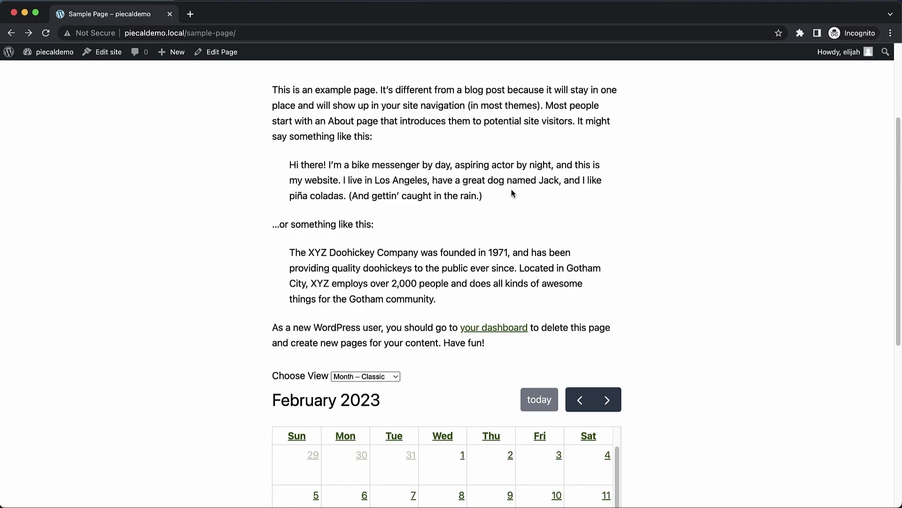
pyautogui.scroll(3, 513, 193)
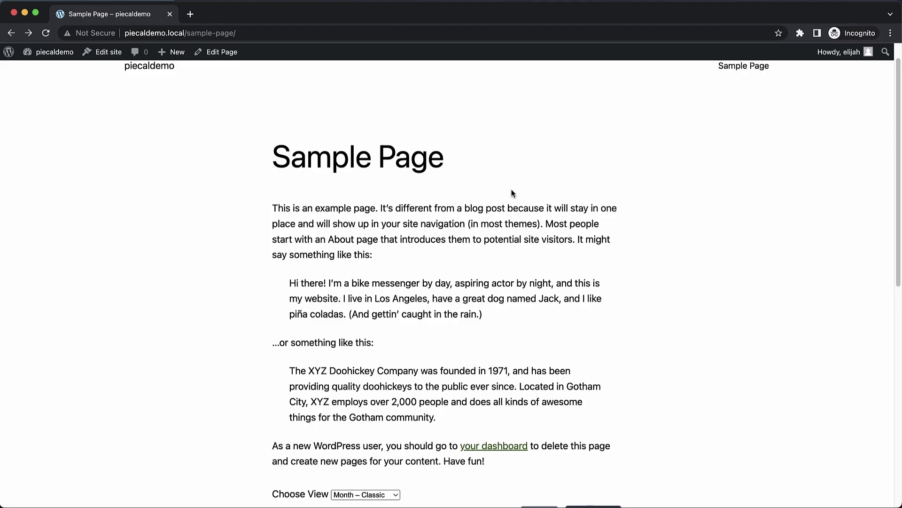
pyautogui.scroll(1, 512, 193)
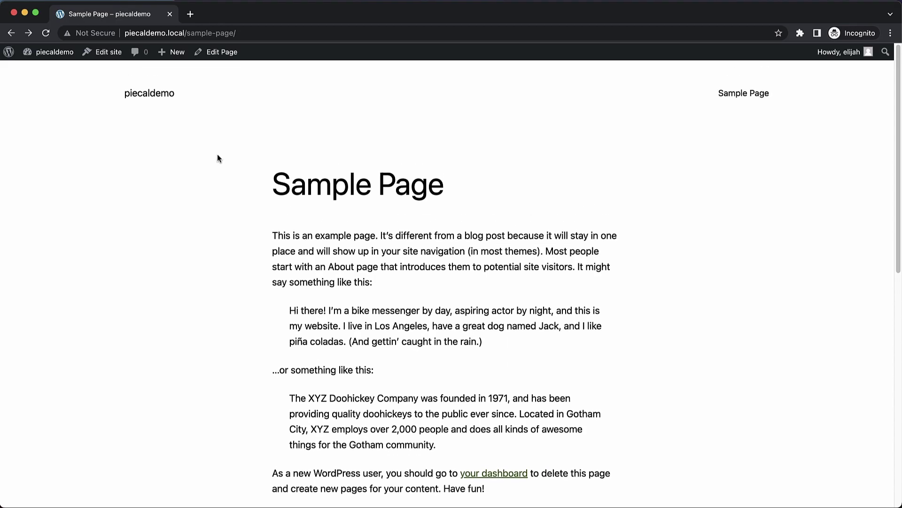
pyautogui.click(11, 34)
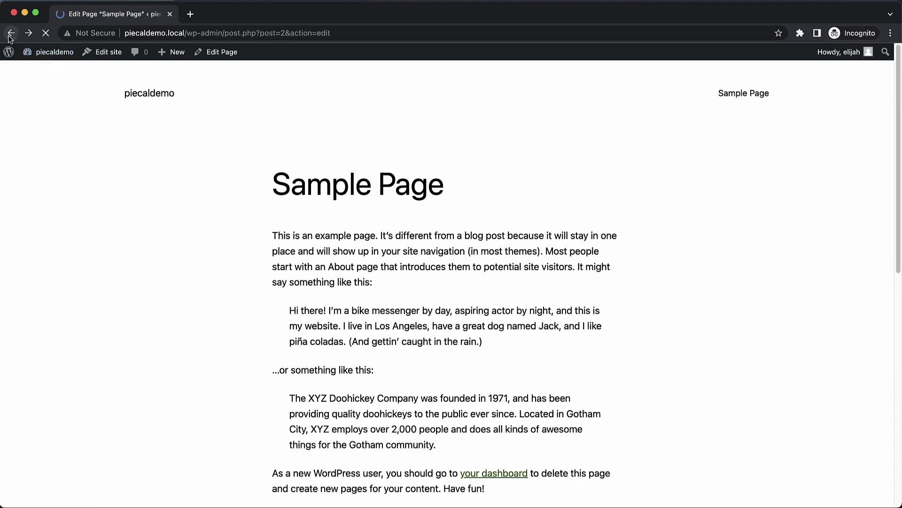
# - Search the plugin directory for 'CPT UI', then install and activate Custom Post Type UI
pyautogui.click(14, 62)
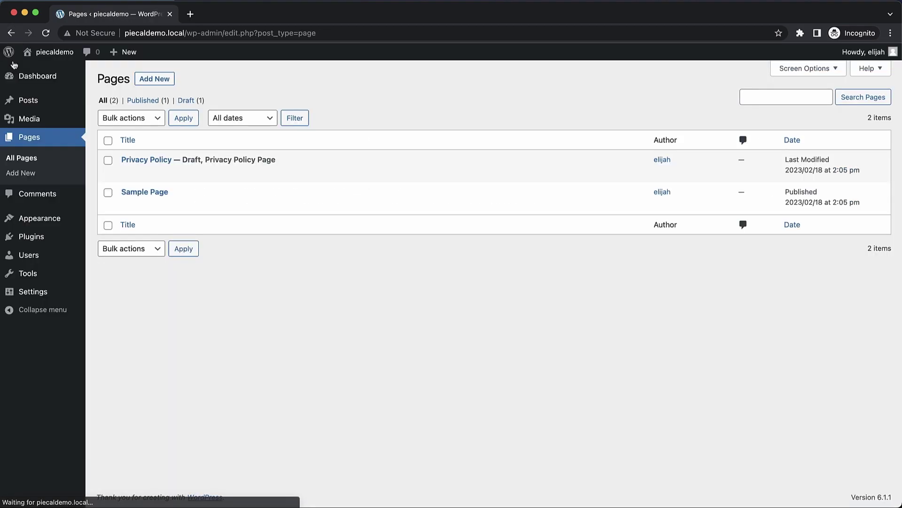
pyautogui.click(32, 239)
pyautogui.click(170, 79)
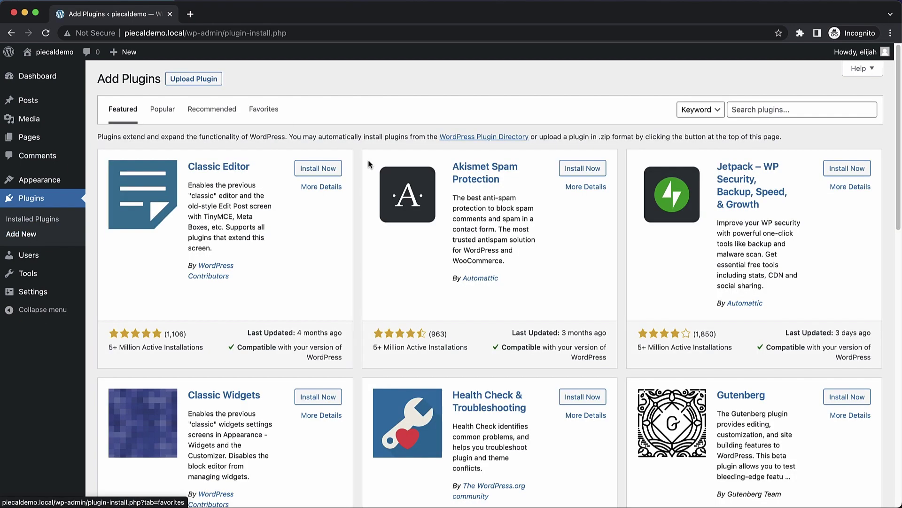
pyautogui.click(748, 109)
pyautogui.write('CPT ')
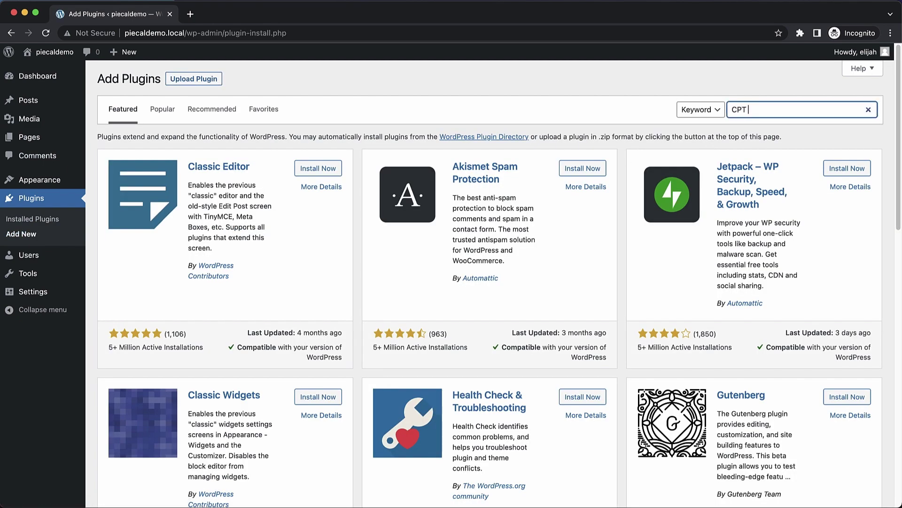
pyautogui.write('UI')
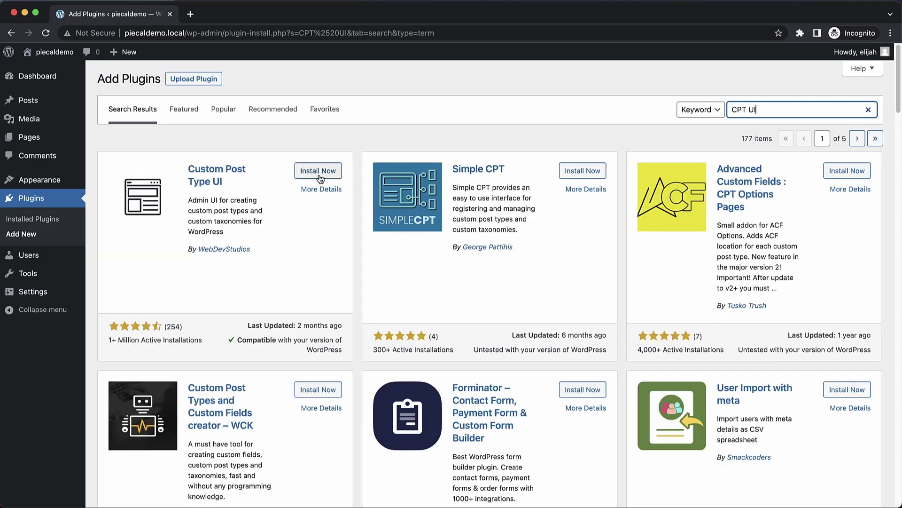
pyautogui.click(318, 173)
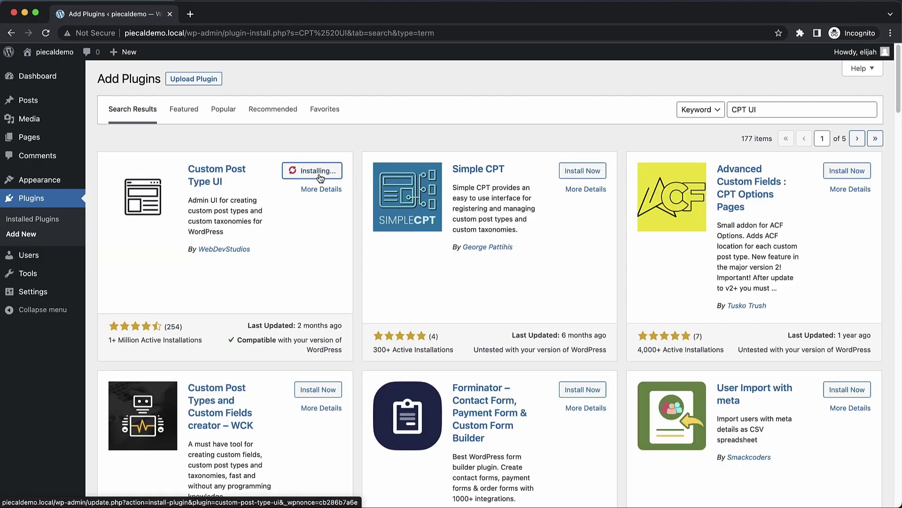
pyautogui.click(320, 176)
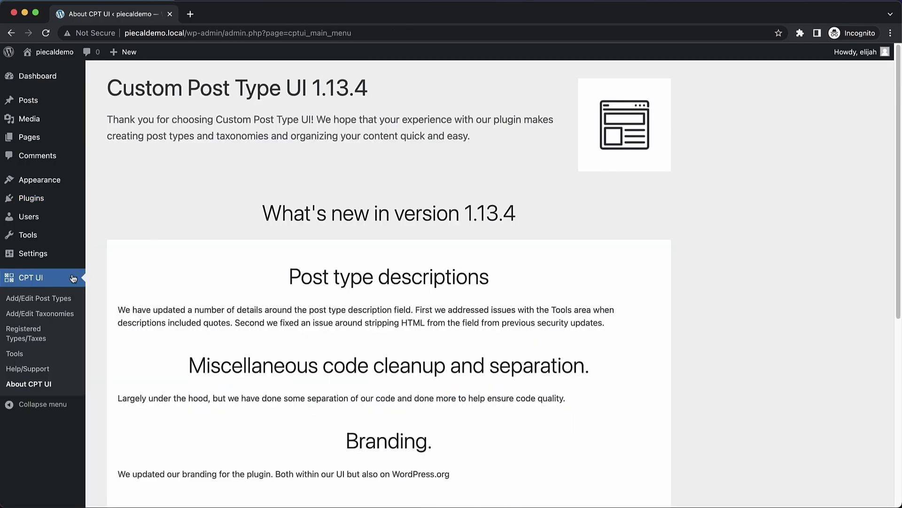
# - Start a new post type with slug 'concerts' and the plural and singular Concerts labels
pyautogui.click(40, 300)
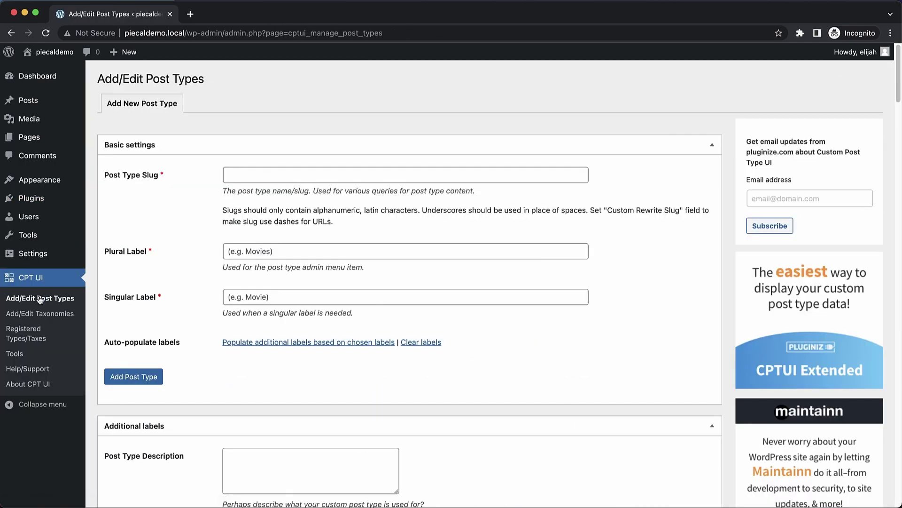
pyautogui.click(277, 173)
pyautogui.write('concerts')
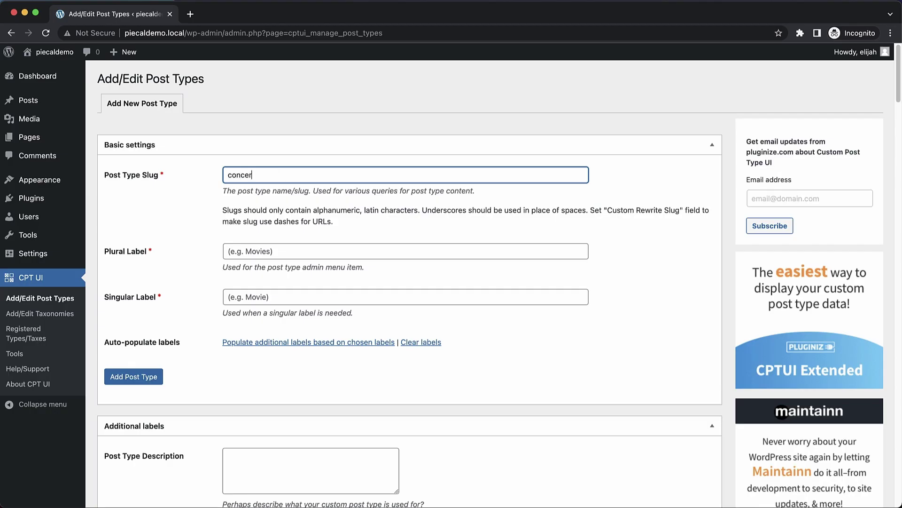
pyautogui.press('Tab')
pyautogui.write('Concerts')
pyautogui.press('Tab')
pyautogui.write('Conce')
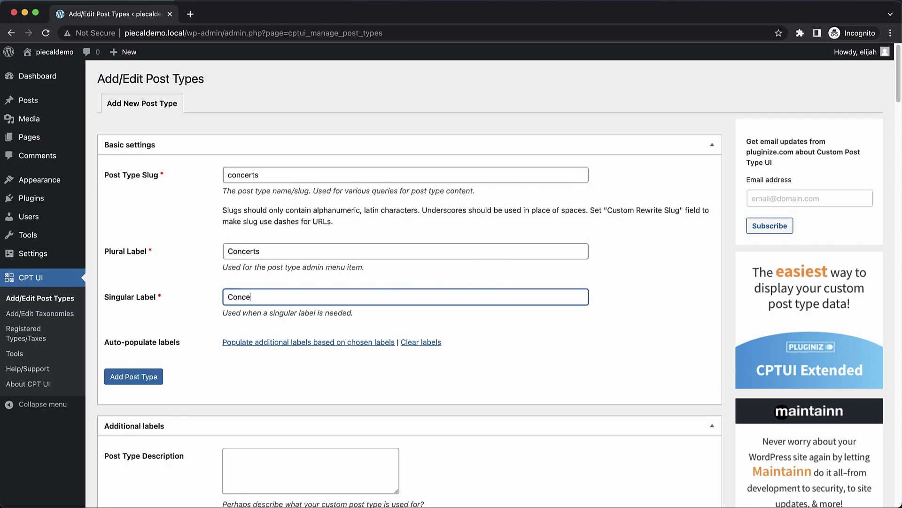
pyautogui.scroll(-20, 499, 248)
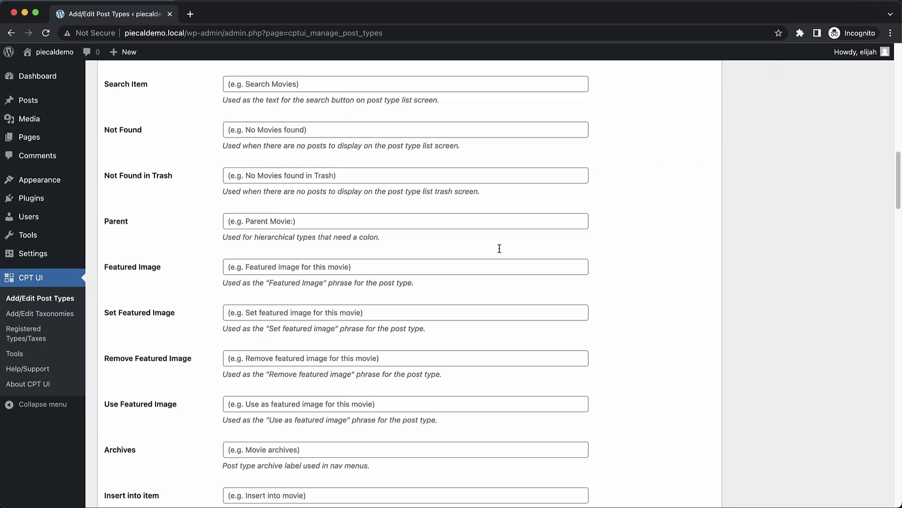
pyautogui.scroll(1, 498, 246)
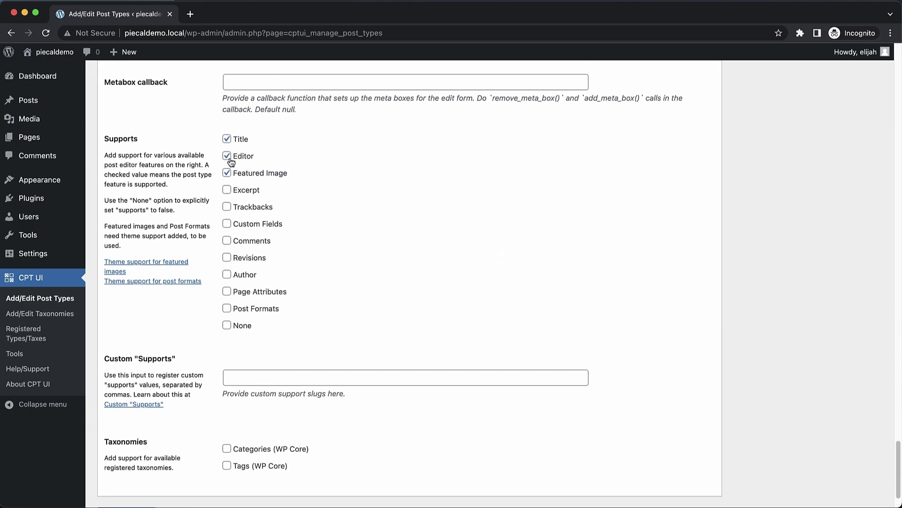
# - Enable Custom Fields support, add the post type, and open the Concerts list
pyautogui.click(228, 225)
pyautogui.scroll(-2, 298, 248)
pyautogui.click(124, 459)
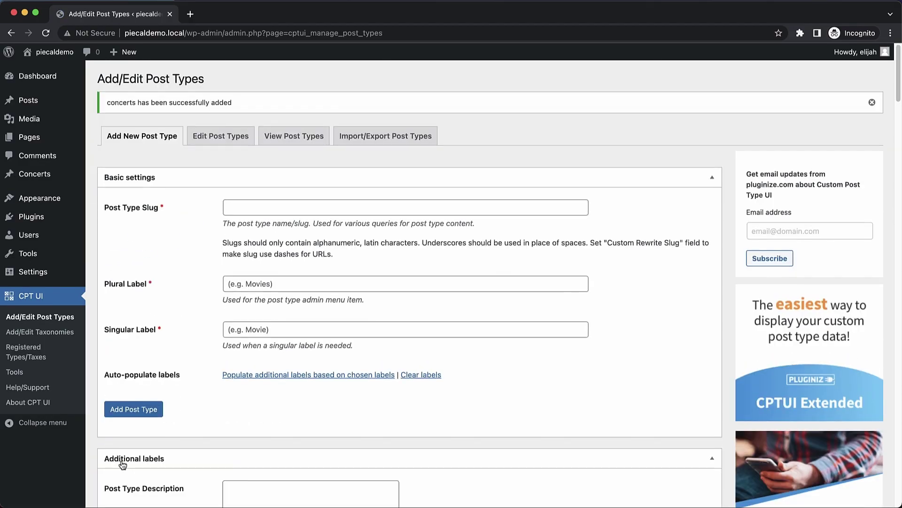
pyautogui.click(35, 173)
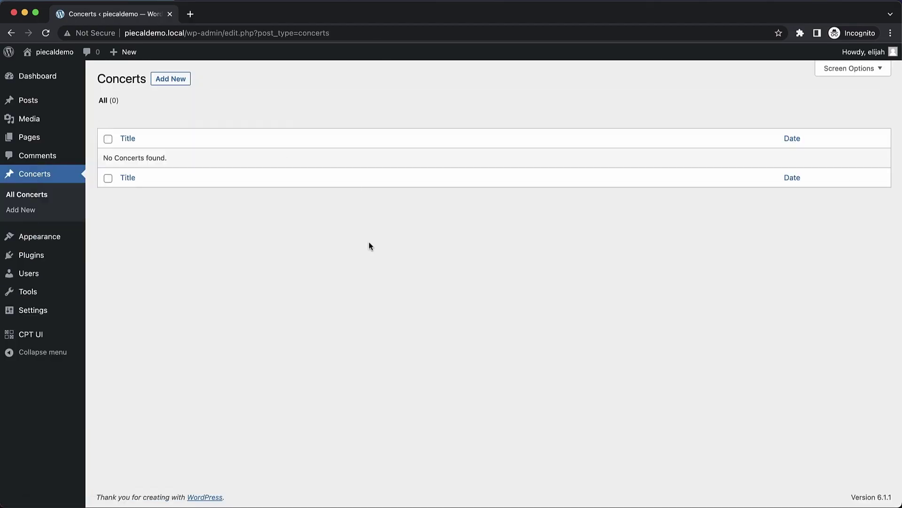
# - Add a new concert titled with the performer's name plus 'Playing The Keytar', body expanded from lipsum2
pyautogui.click(178, 79)
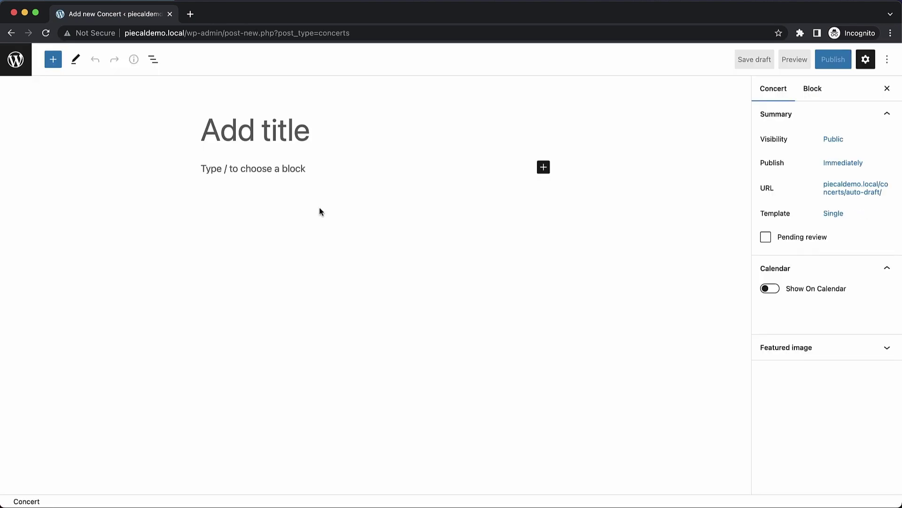
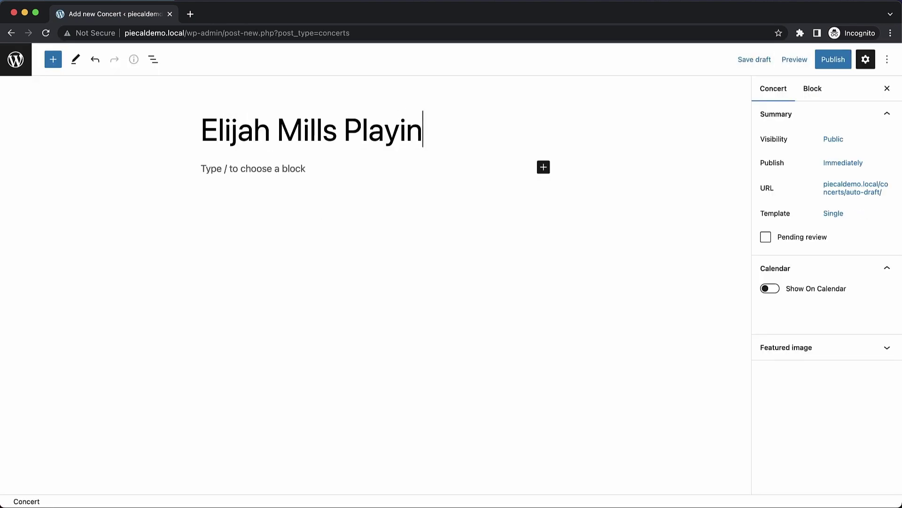
pyautogui.write('g The K')
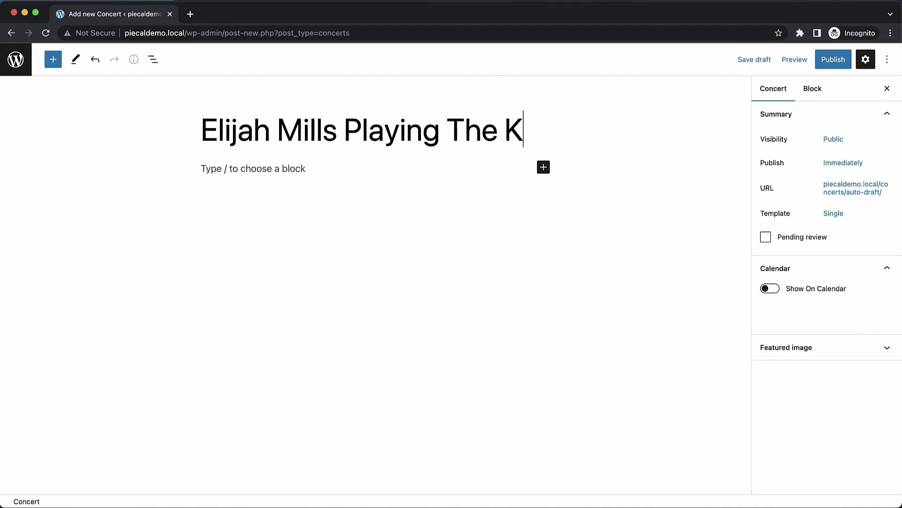
pyautogui.write('eytar')
pyautogui.click(284, 205)
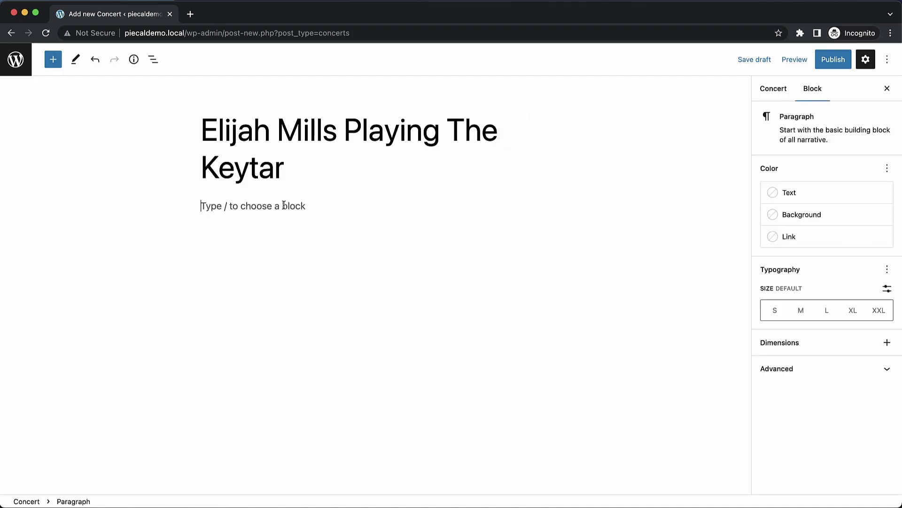
pyautogui.write('lipsum2')
pyautogui.scroll(-3, 413, 254)
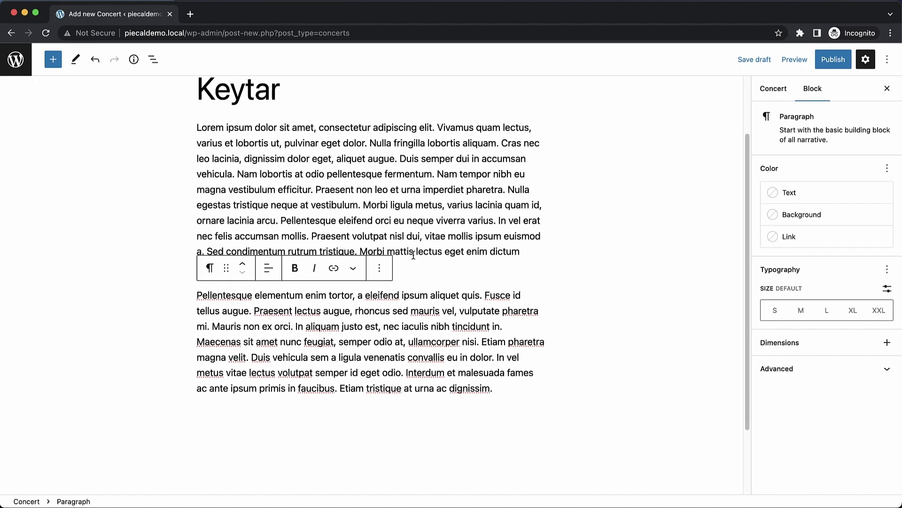
# - Show the concert on the calendar from Feb 22 to Feb 25, 2023, and publish it
pyautogui.click(774, 87)
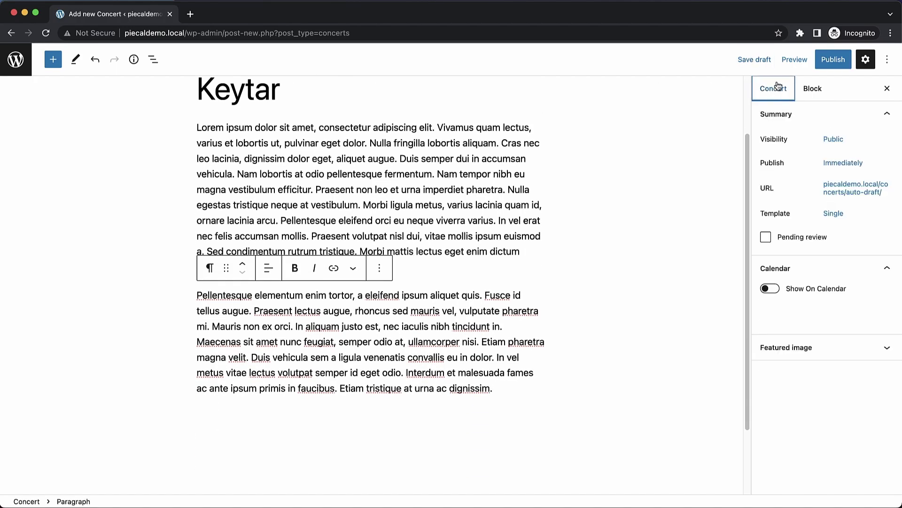
pyautogui.click(813, 290)
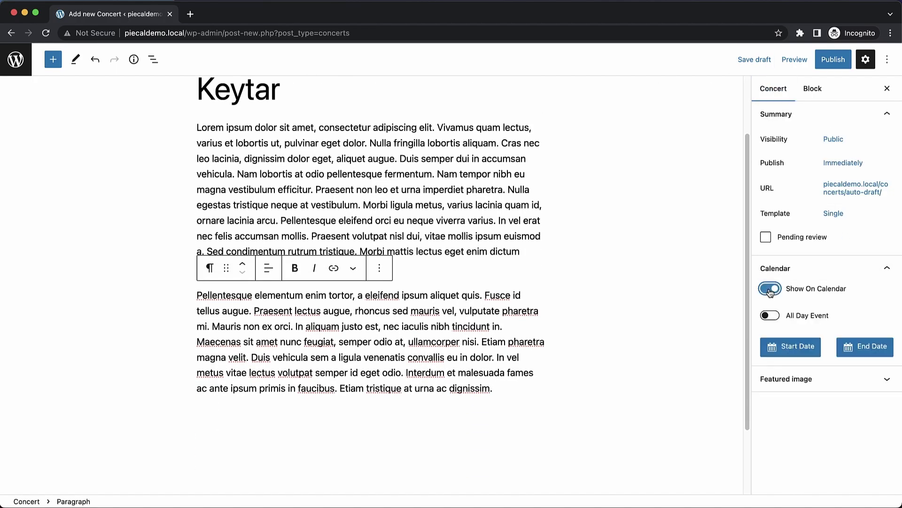
pyautogui.click(805, 351)
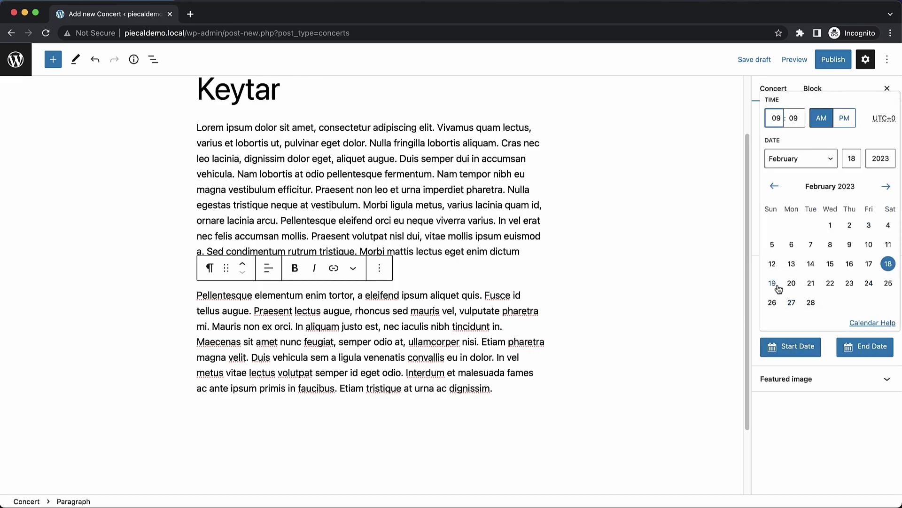
pyautogui.click(830, 284)
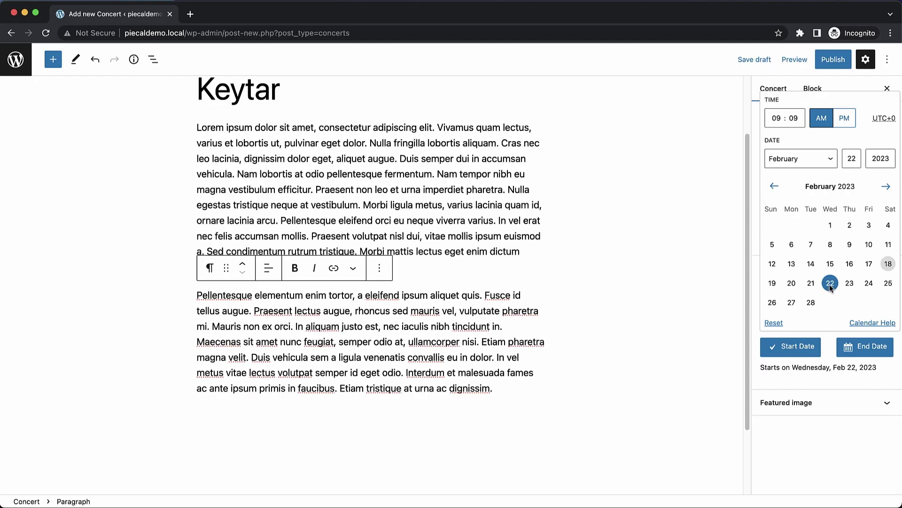
pyautogui.click(862, 349)
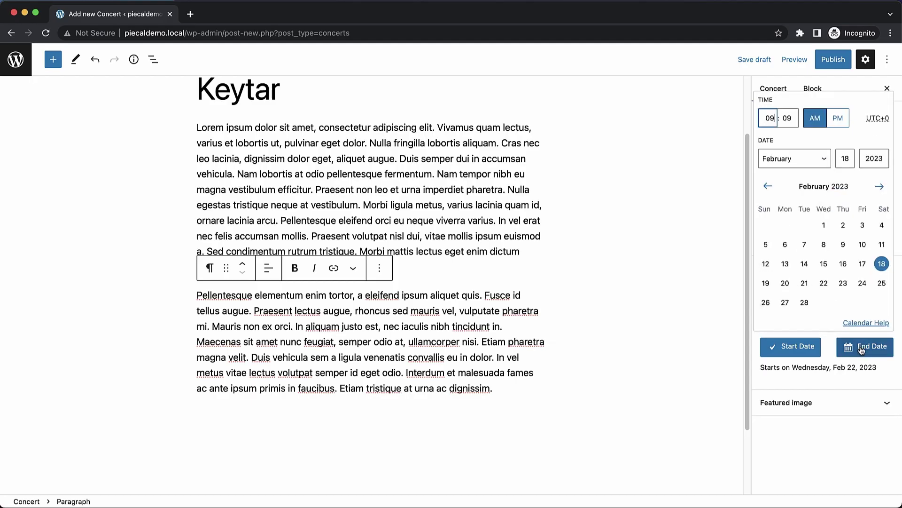
pyautogui.click(883, 284)
pyautogui.click(846, 65)
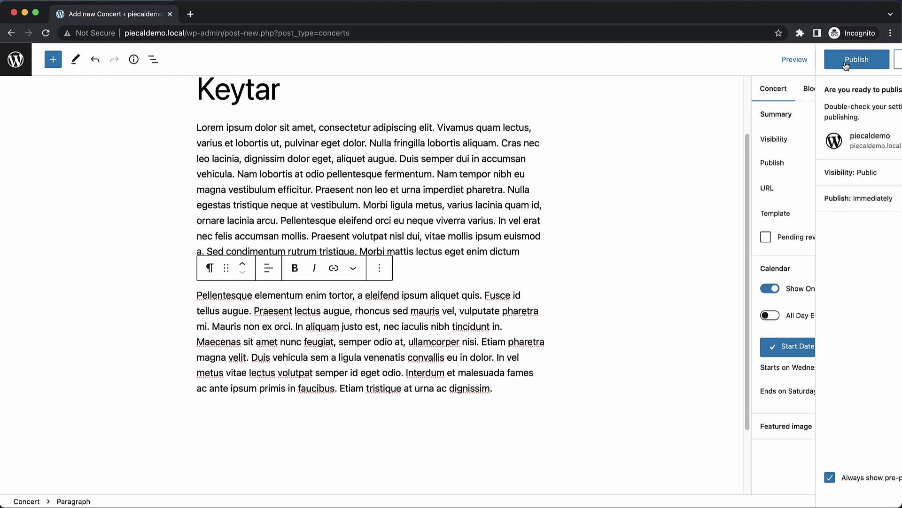
pyautogui.click(793, 60)
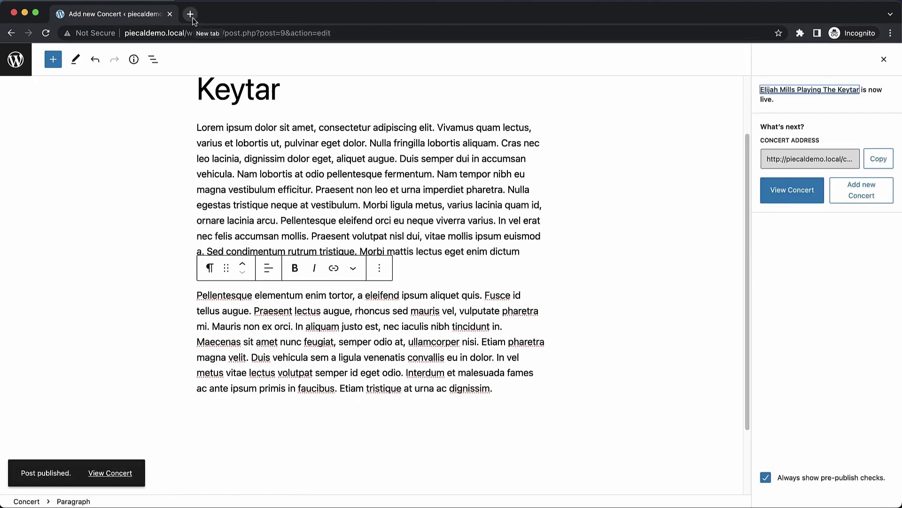
# - Load piecaldemo.local/sample-page in a new tab and check the calendar, opening and closing Hello world!
pyautogui.click(190, 14)
pyautogui.write('piecaldemo.loca')
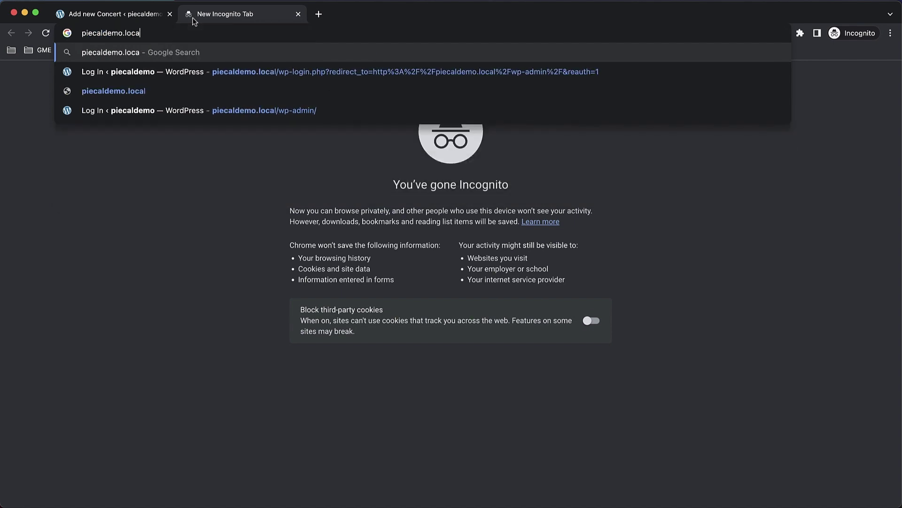
pyautogui.write('l/sample-apg')
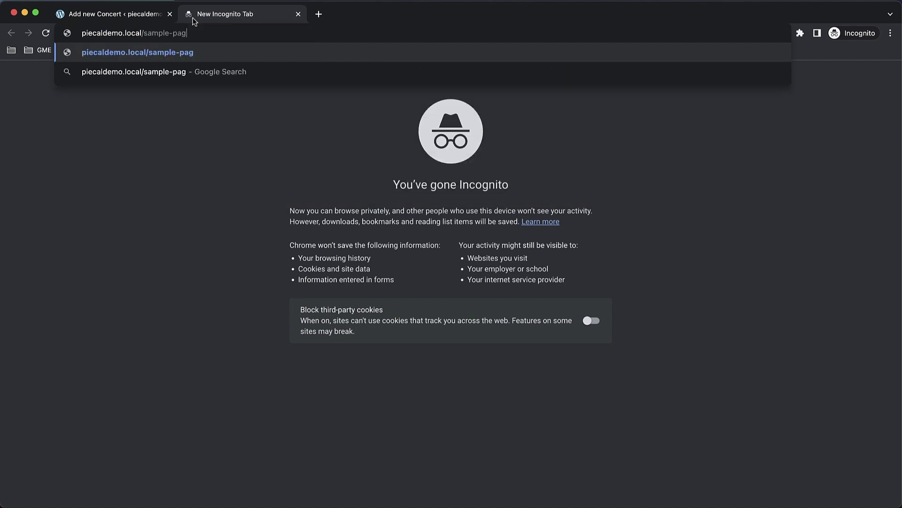
pyautogui.press('Return')
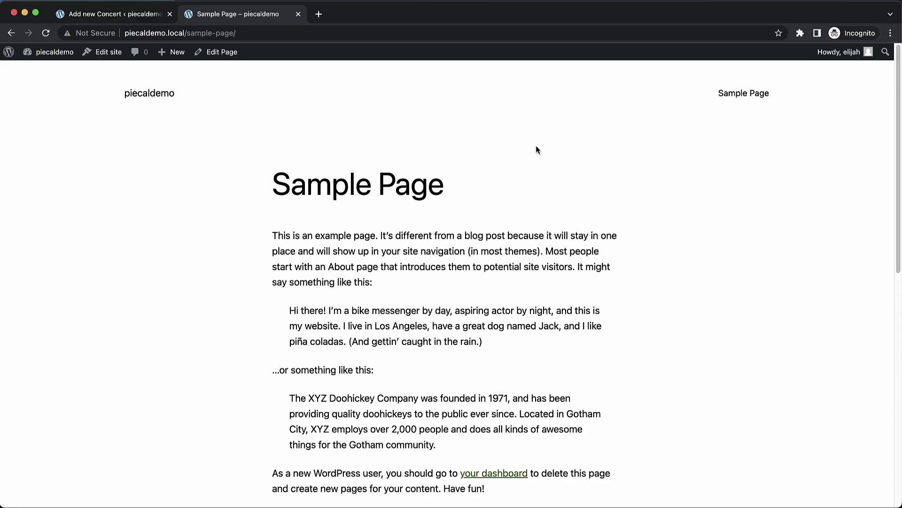
pyautogui.scroll(-10, 542, 149)
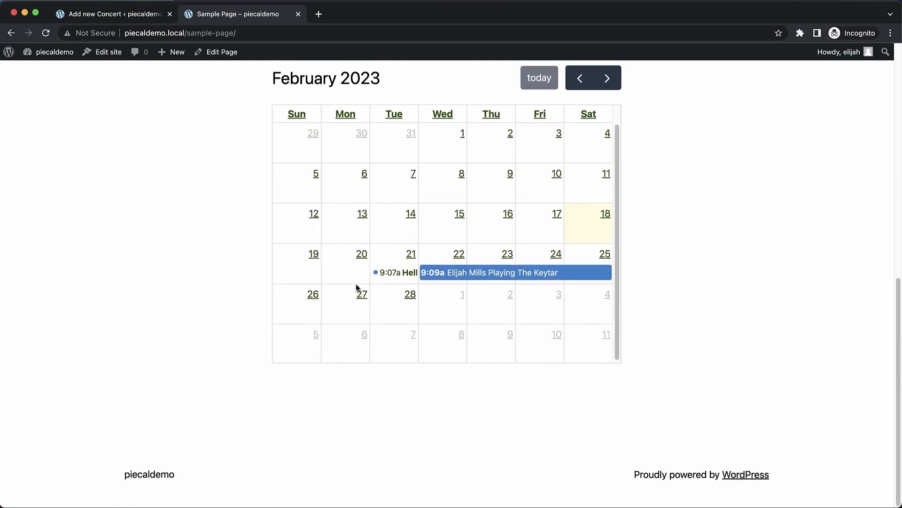
pyautogui.click(408, 277)
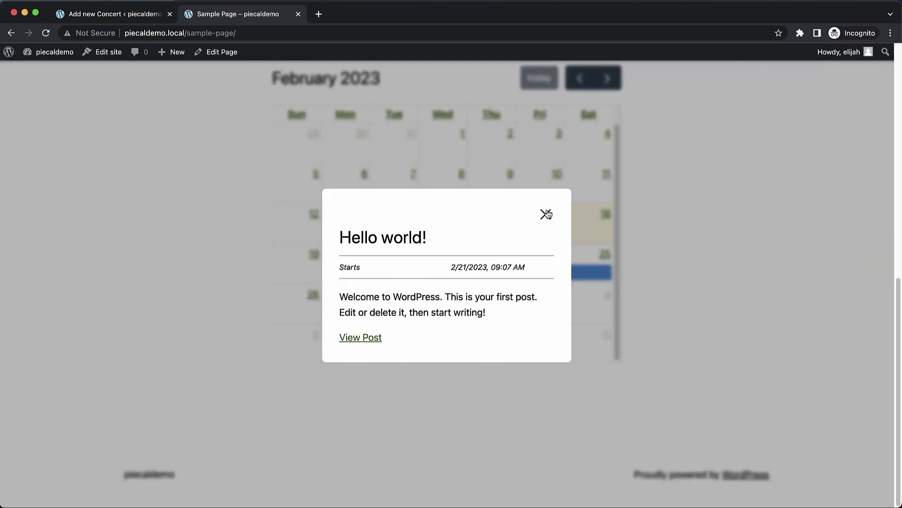
pyautogui.click(545, 214)
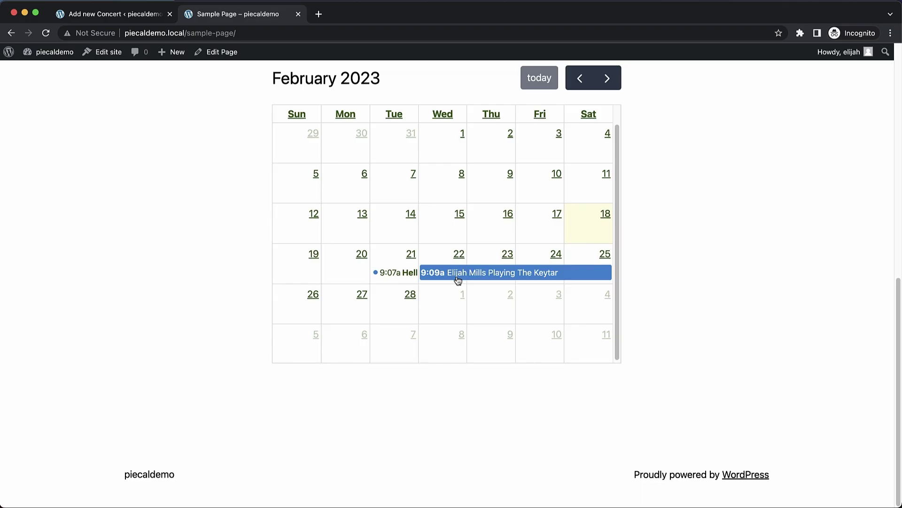
# - Open the Sample Page editor in a new tab, placed second in the tab bar
pyautogui.rightClick(224, 52)
pyautogui.click(247, 58)
pyautogui.moveTo(367, 14); pyautogui.dragTo(249, 14)
pyautogui.scroll(-5, 326, 213)
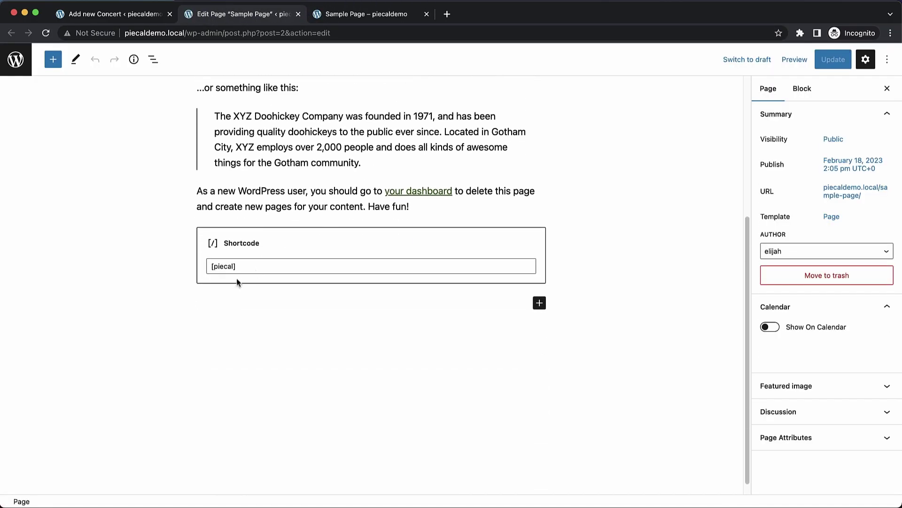
# - Change the shortcode to [piecal type="concerts"], update the page, and reload the live Sample Page
pyautogui.click(233, 273)
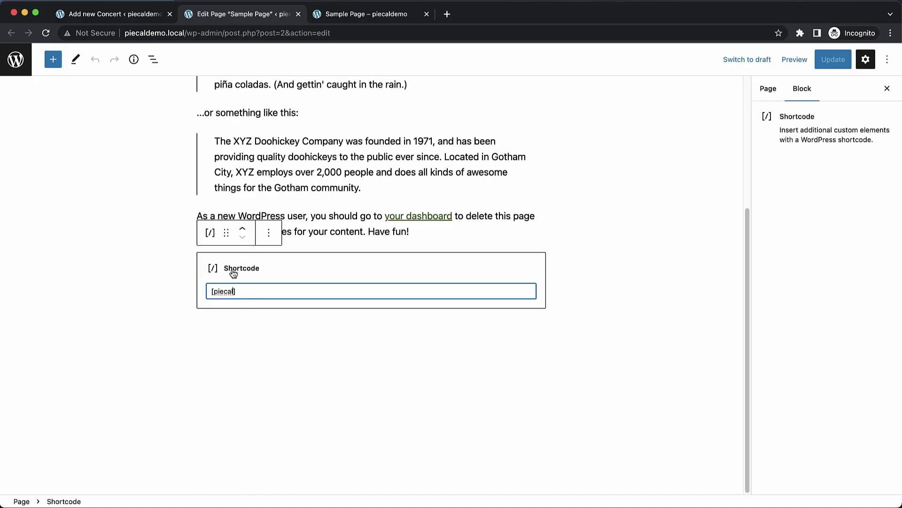
pyautogui.write('type="concerts')
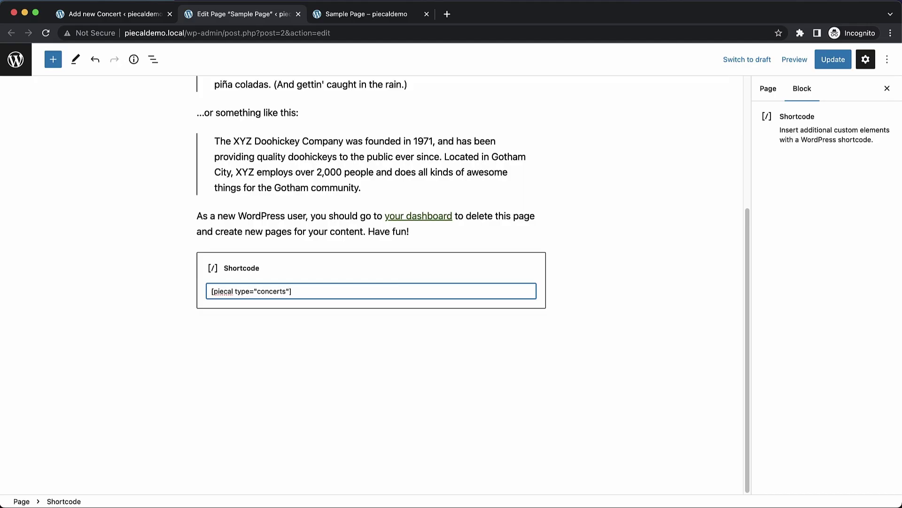
pyautogui.click(830, 61)
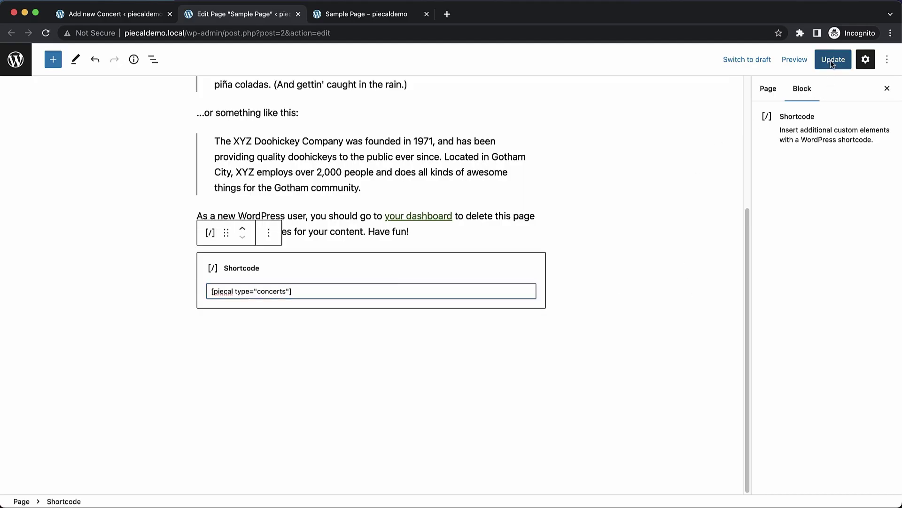
pyautogui.click(378, 15)
pyautogui.press('super+r')
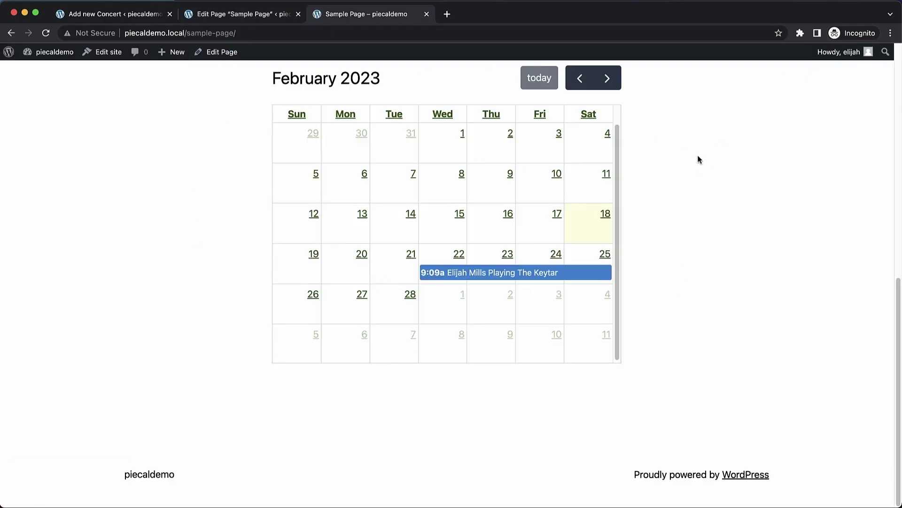